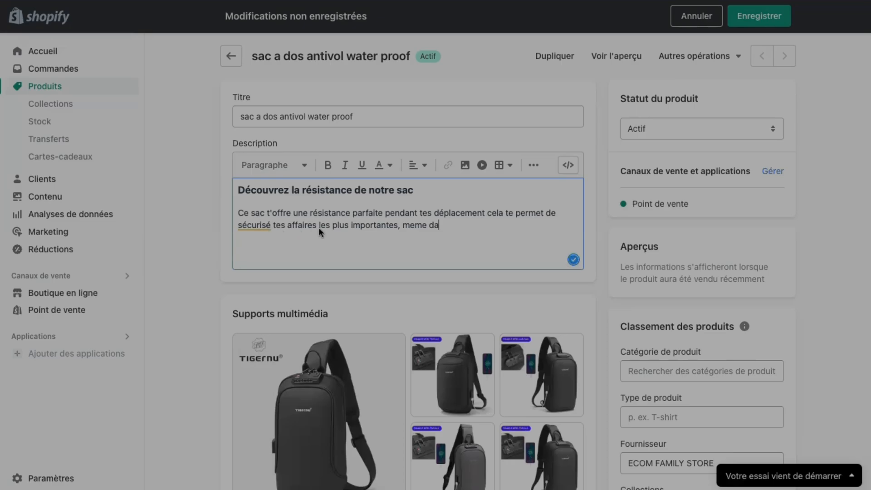
Finish the description sentence with "dans les intempéries" and correct the words to "déplacements,", "sécuriser" and "même"
text(ns les intempéries)
click(484, 213)
text(s)
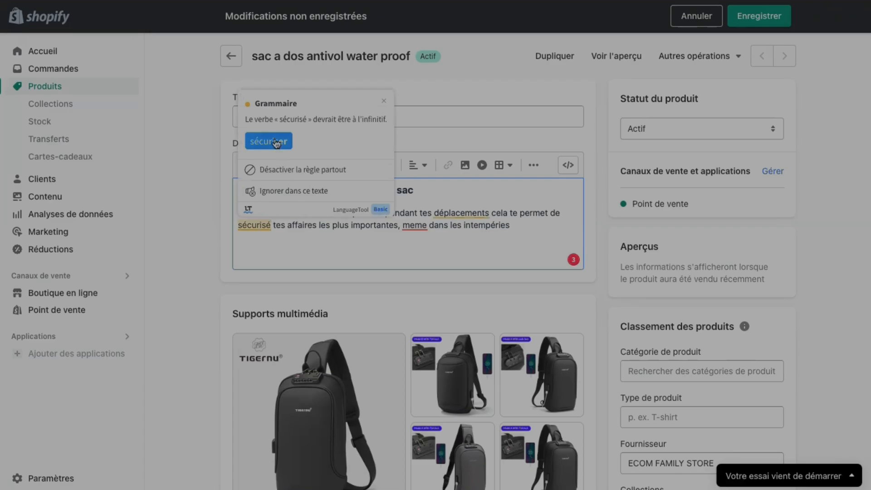
click(274, 141)
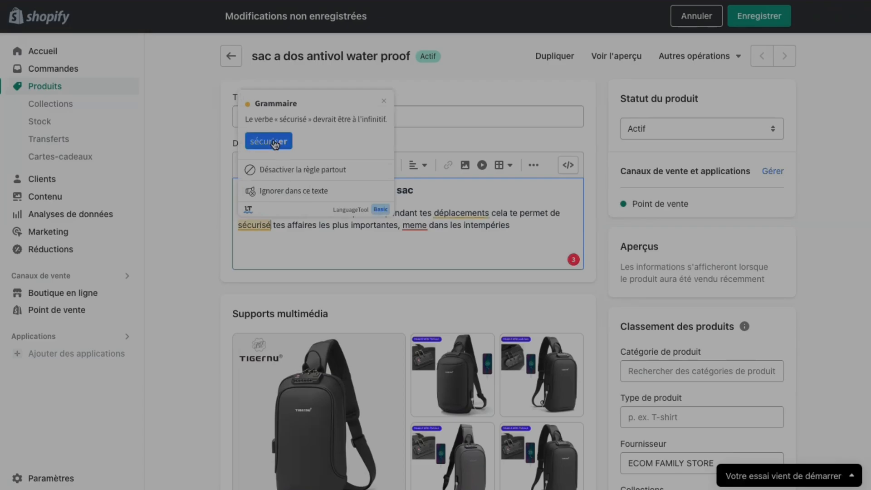
click(416, 226)
click(430, 119)
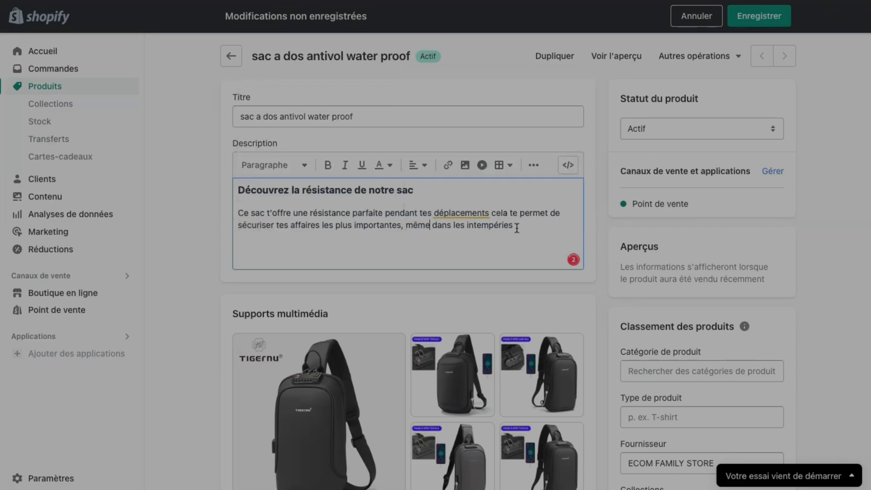
click(477, 211)
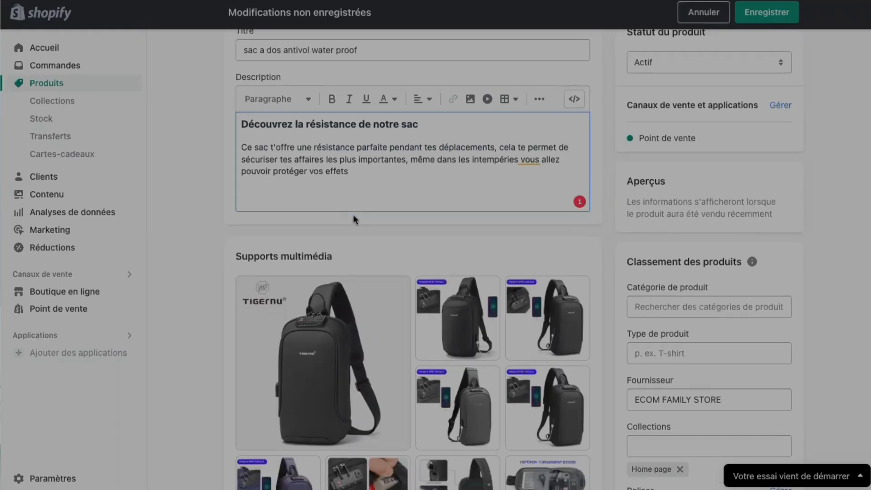
Insert the "180°OPEN · CONVENIENT DESIGN" product image at Image de produit (480 px) below the description paragraph
click(371, 199)
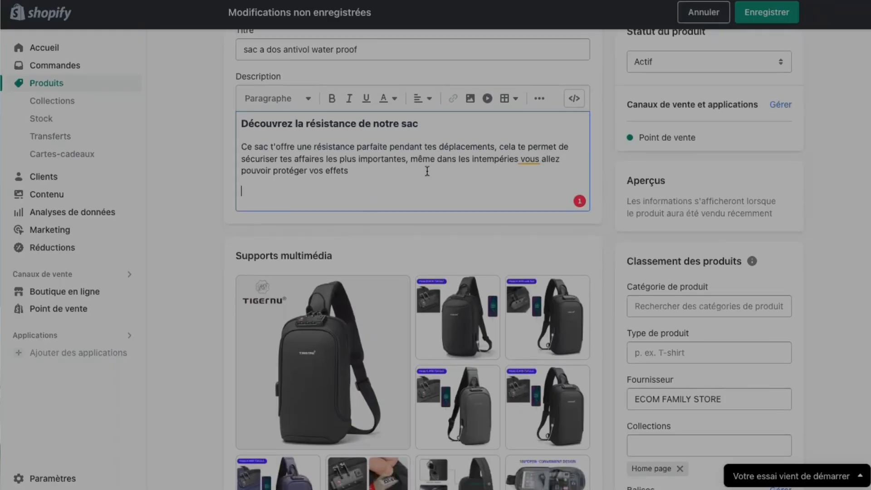
click(470, 101)
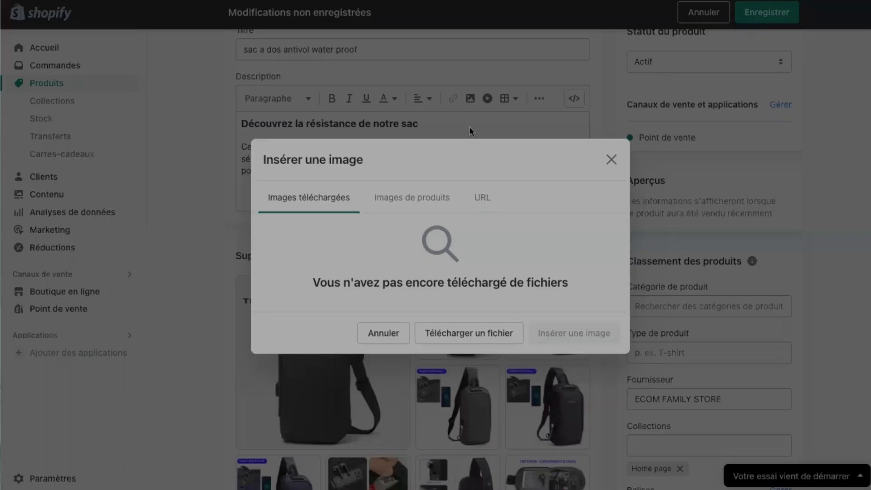
click(409, 198)
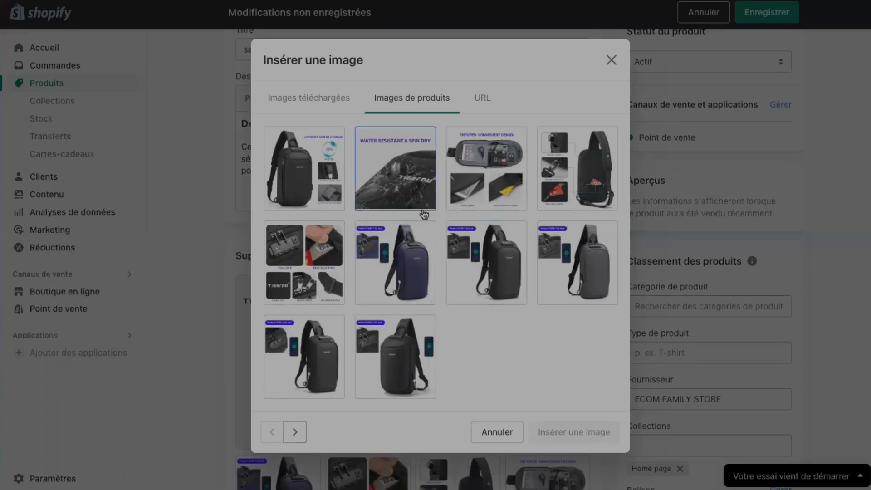
click(481, 185)
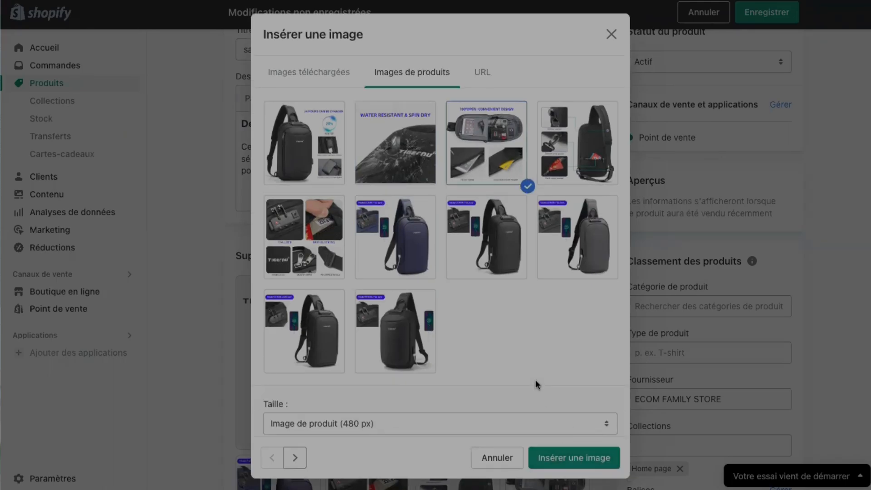
scroll(537, 383, down, 1)
click(574, 461)
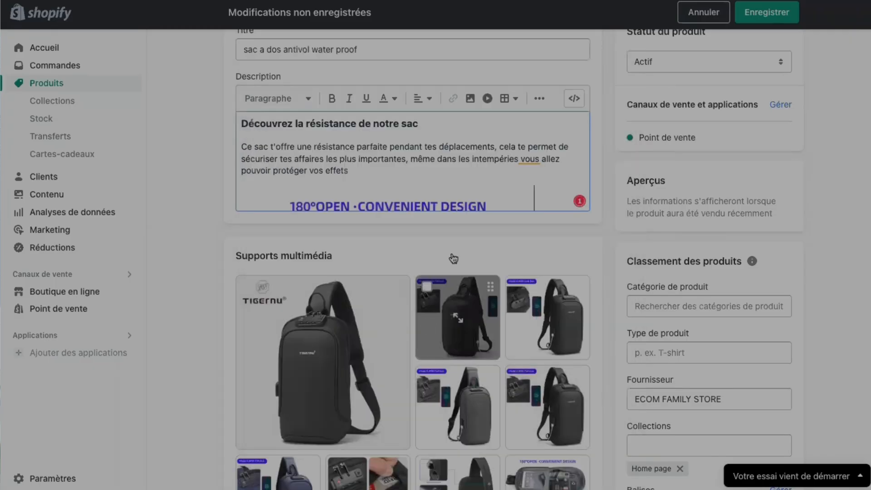
scroll(449, 200, down, 2)
scroll(449, 200, up, 3)
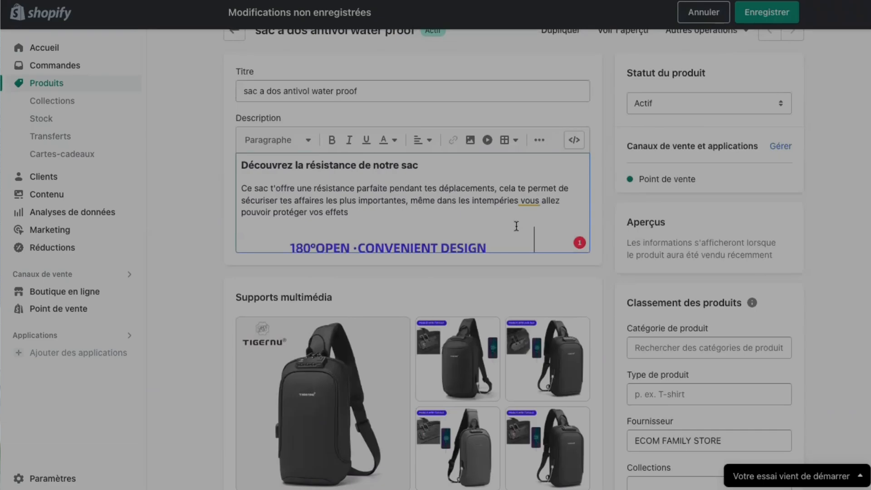
Start a new line below the inserted image in the description and format it as Titre 3
click(535, 239)
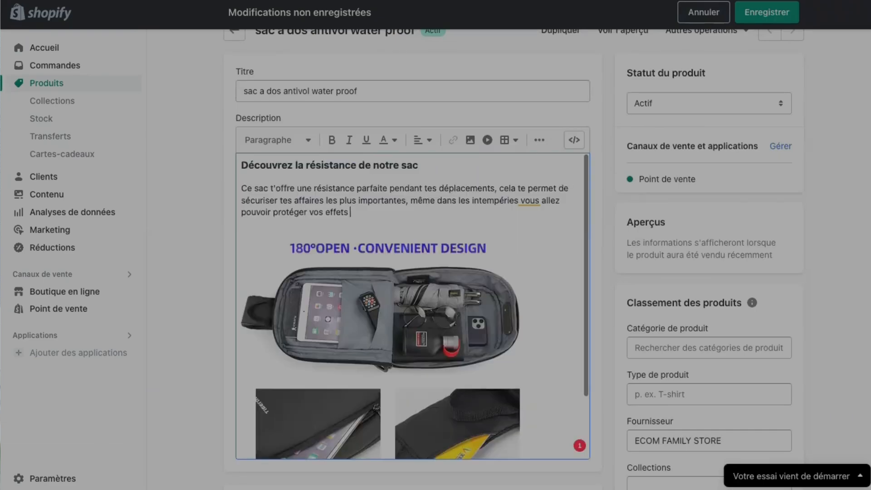
scroll(413, 306, down, 2)
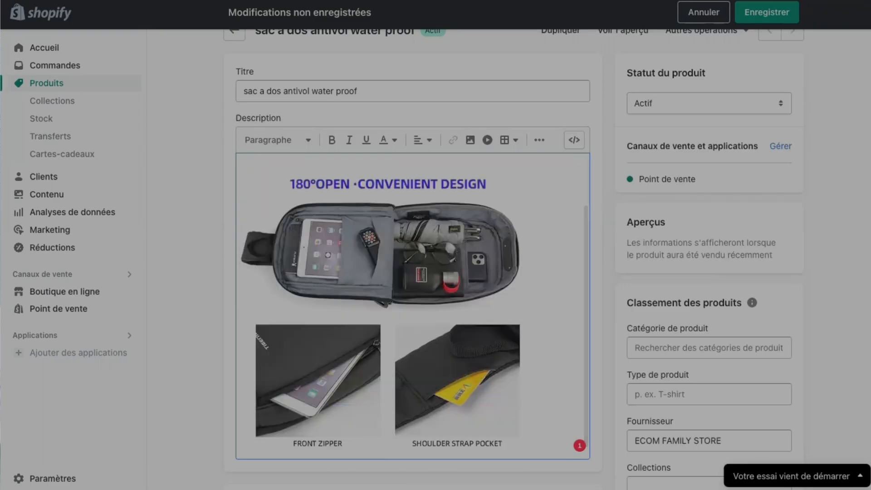
scroll(528, 224, up, 2)
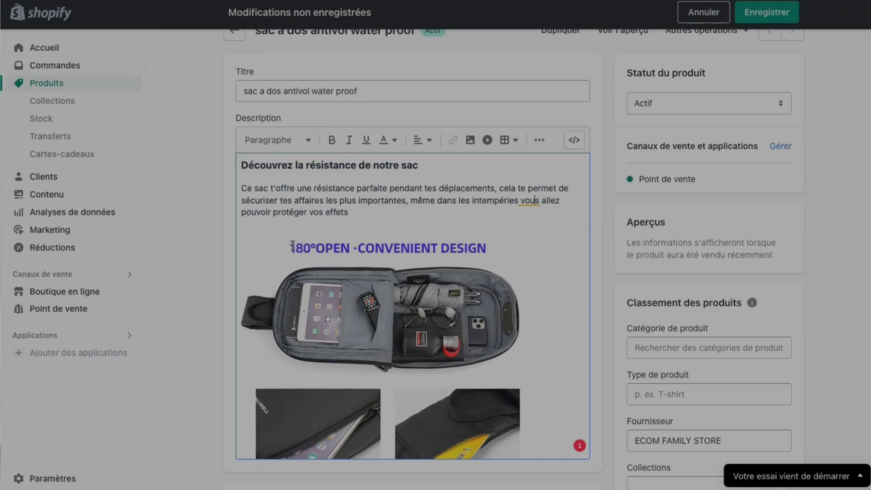
click(363, 251)
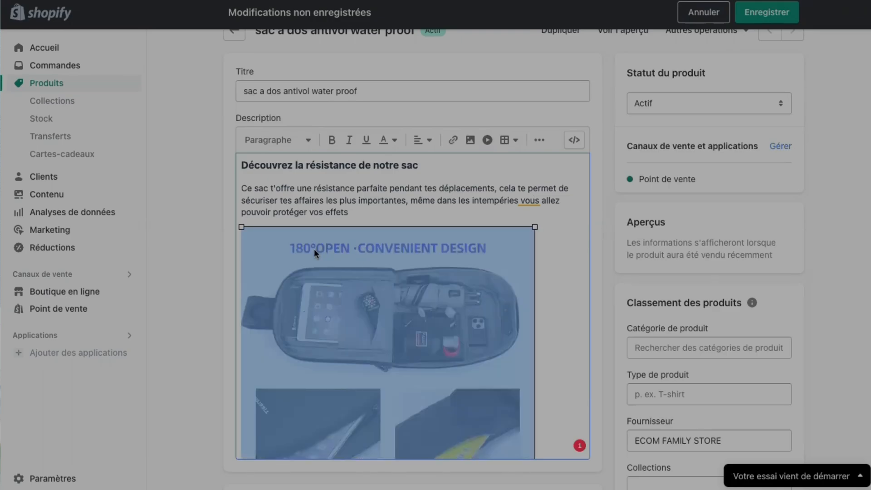
click(558, 236)
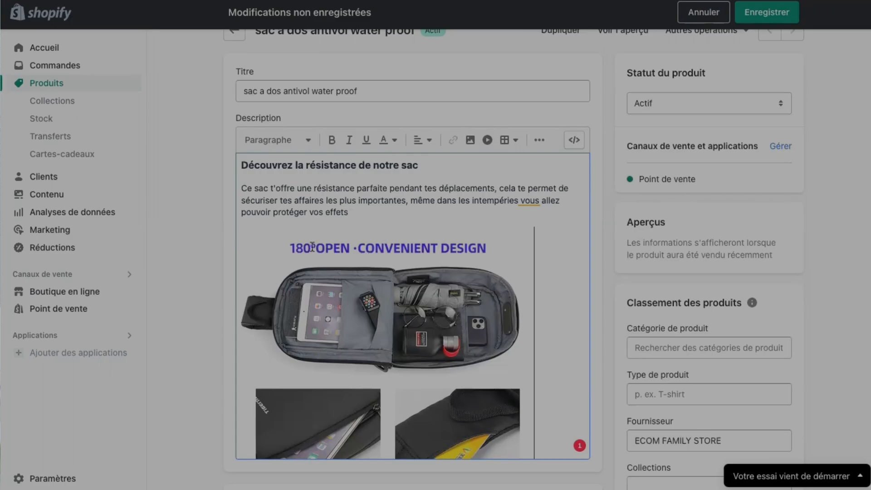
scroll(509, 260, down, 5)
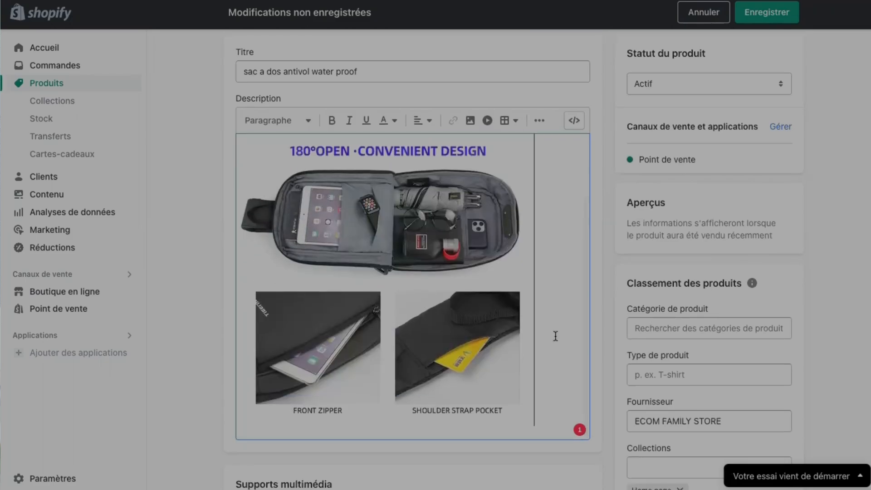
scroll(555, 335, down, 1)
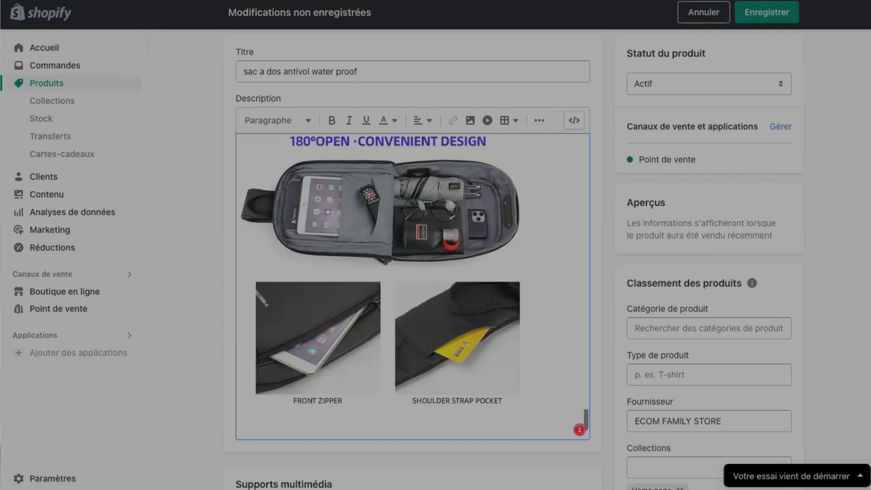
scroll(516, 230, down, 2)
click(308, 122)
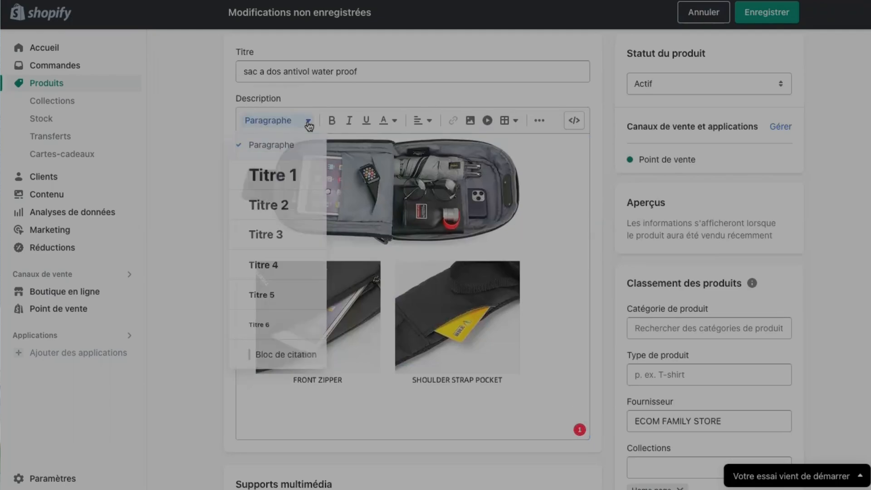
click(287, 237)
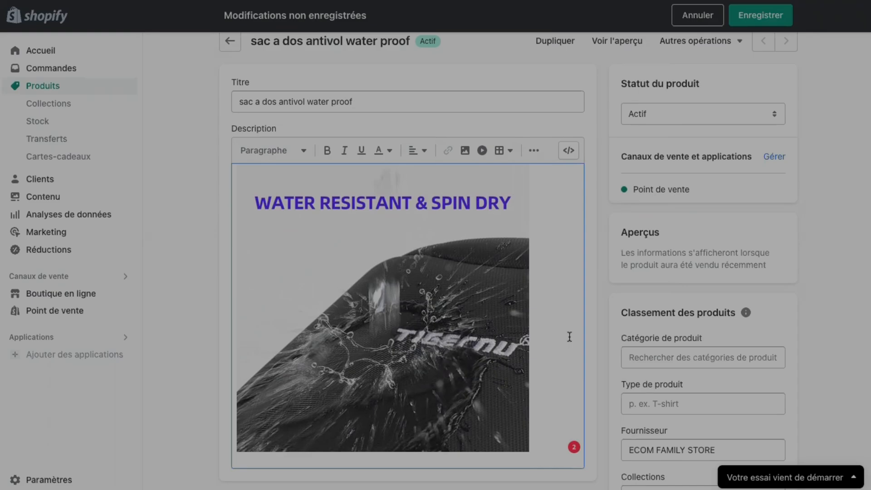
Check the description's text and images from start to end, and save the product changes
scroll(569, 337, up, 15)
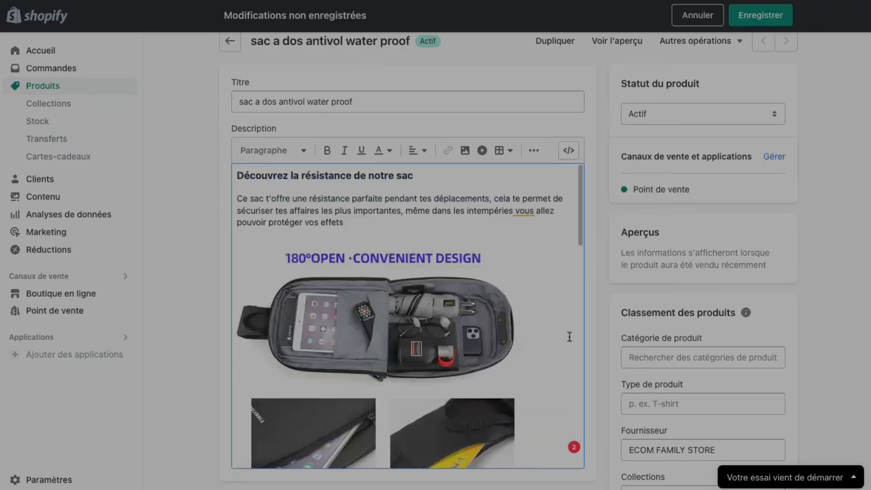
scroll(569, 336, down, 15)
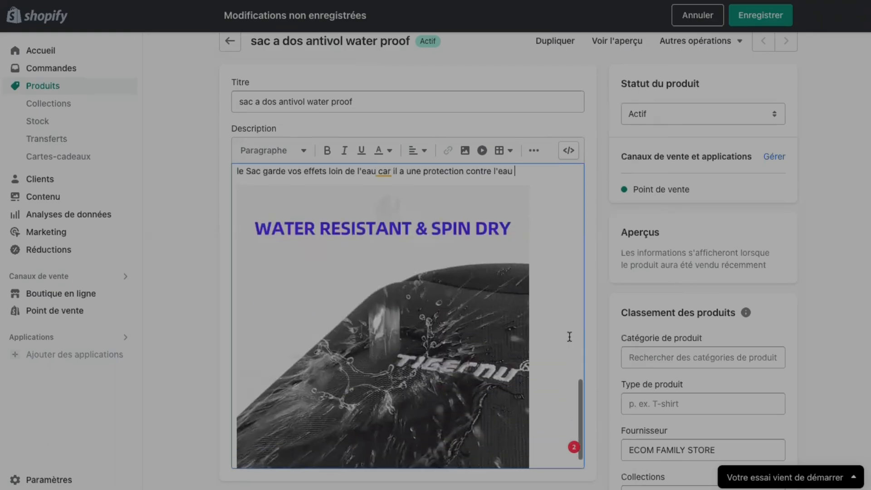
scroll(570, 337, down, 1)
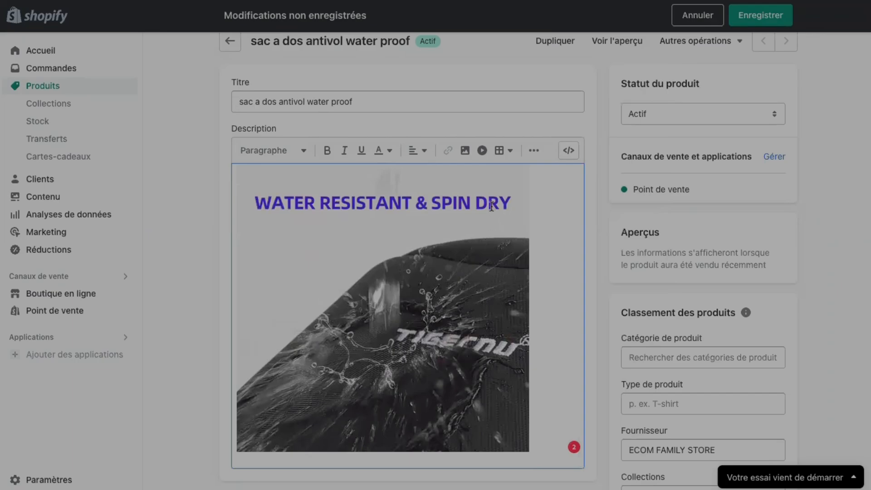
scroll(491, 156, up, 1)
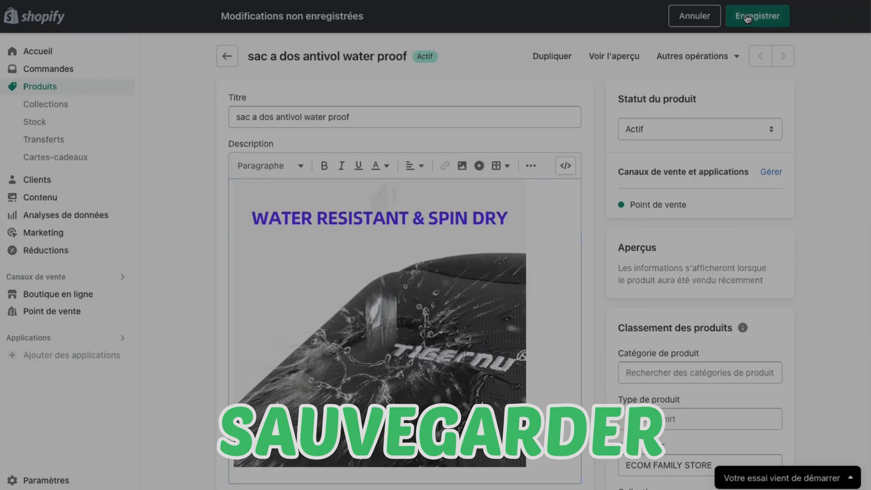
click(746, 18)
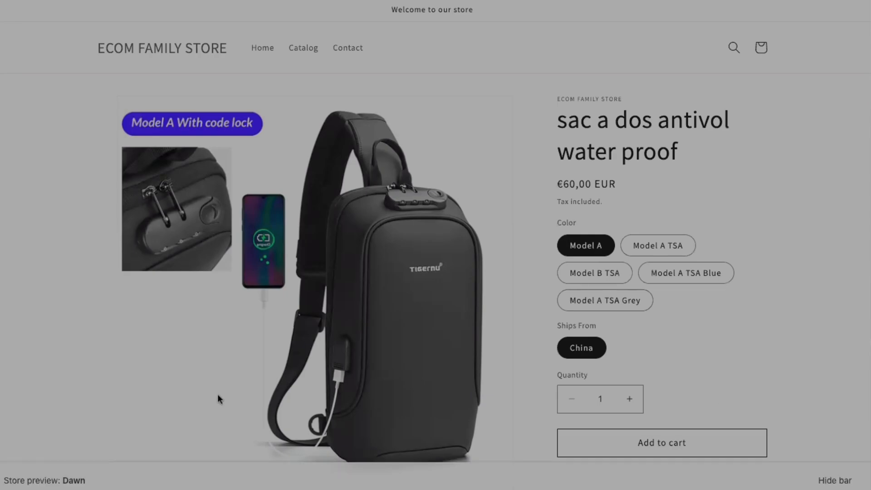
Examine the backpack's product page in the store preview, including its description sections and images
scroll(657, 382, down, 5)
scroll(657, 380, down, 10)
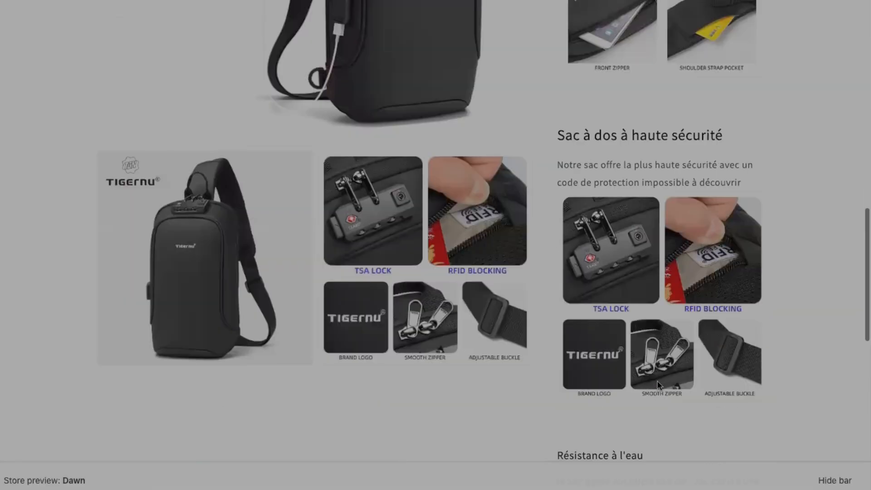
scroll(658, 384, up, 10)
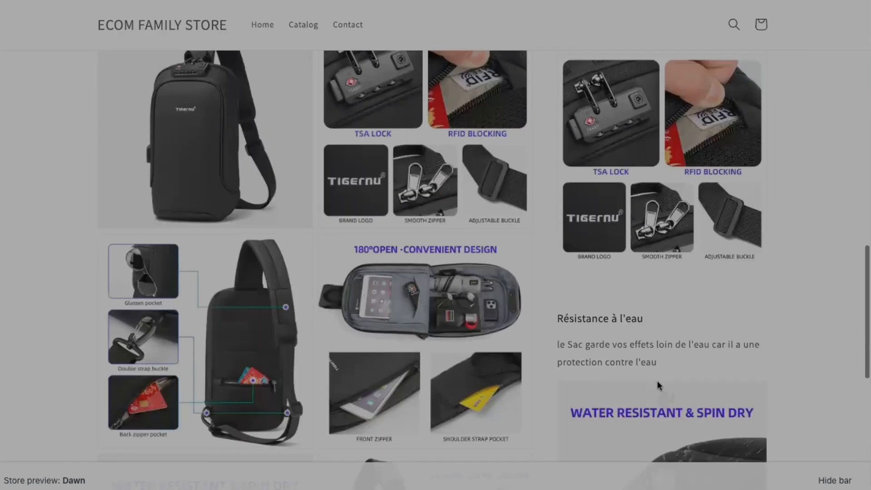
scroll(659, 385, up, 5)
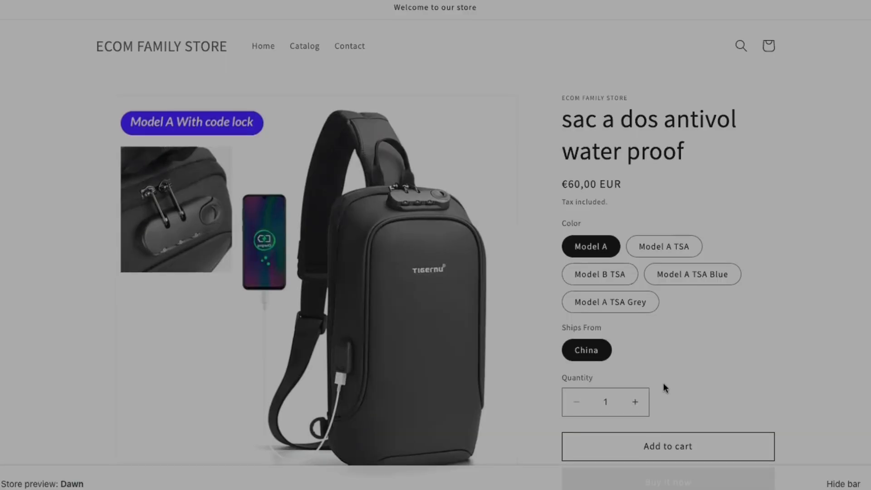
scroll(663, 383, down, 1)
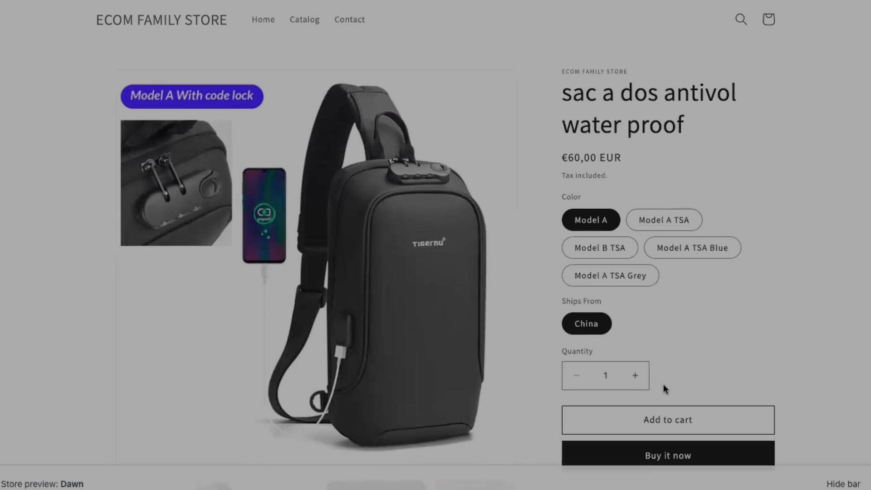
scroll(663, 383, up, 1)
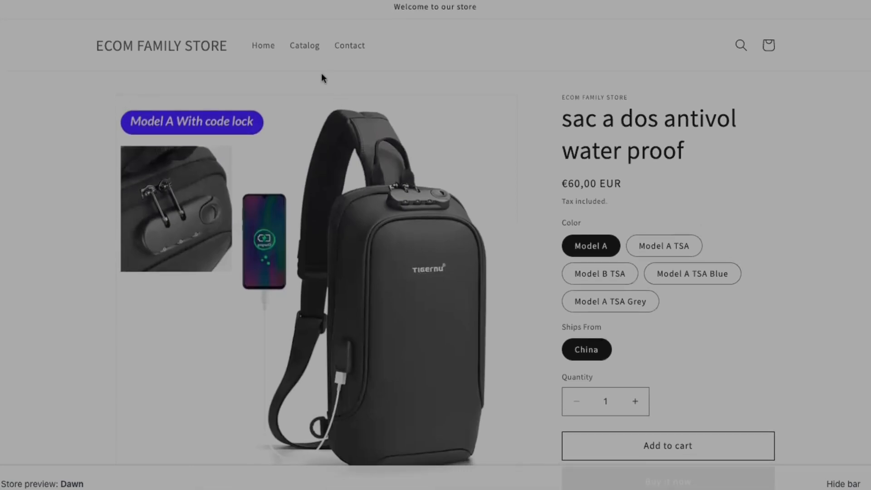
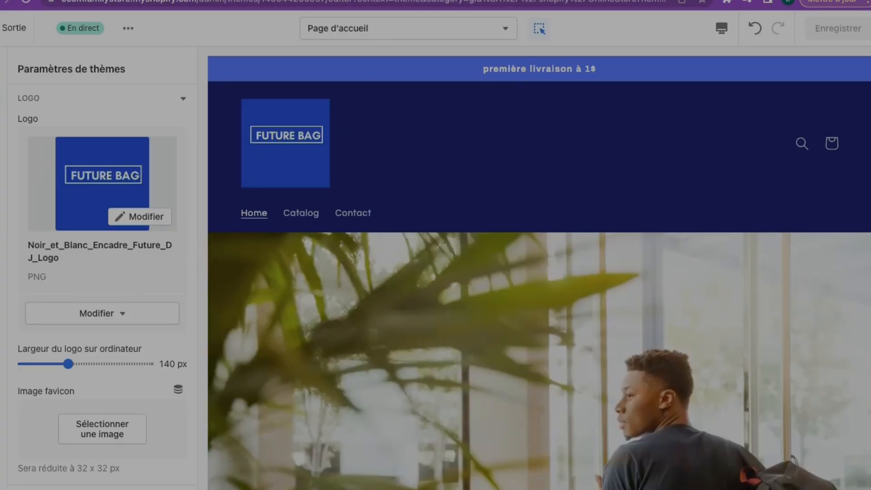
Exit the theme editor and search Google for "facebook business manager"
click(13, 28)
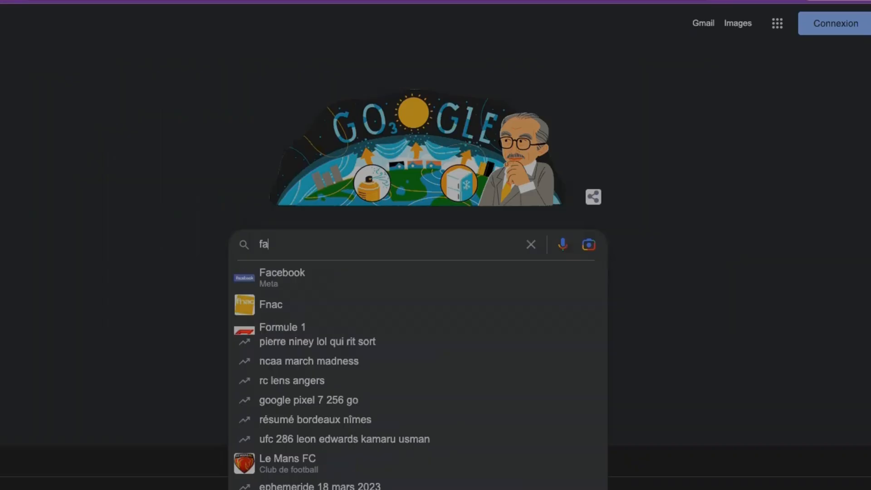
text(ceboo)
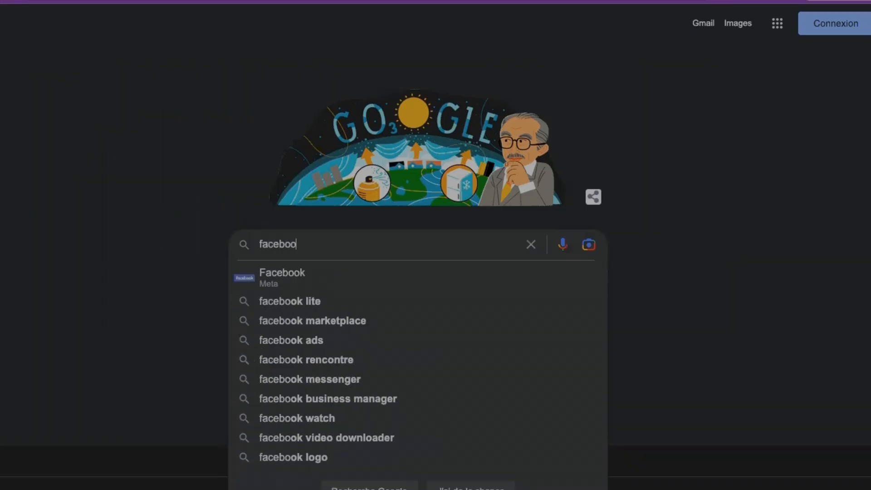
text(k busi)
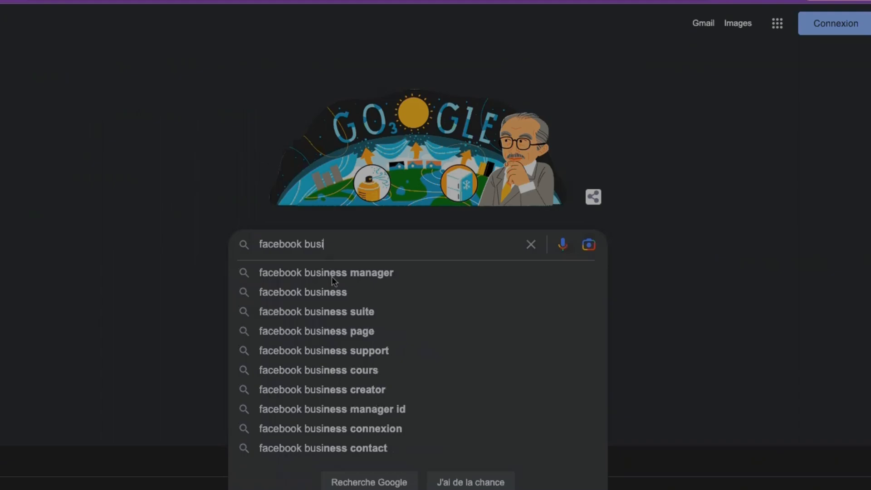
click(331, 276)
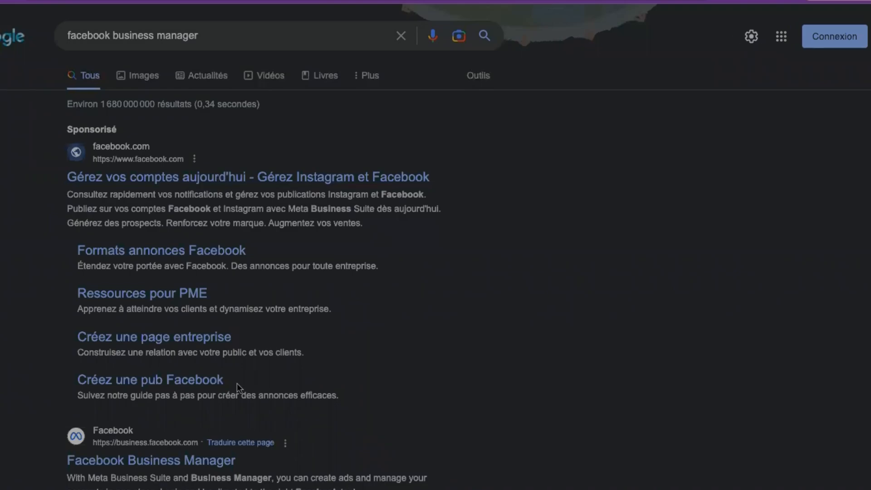
scroll(231, 390, down, 1)
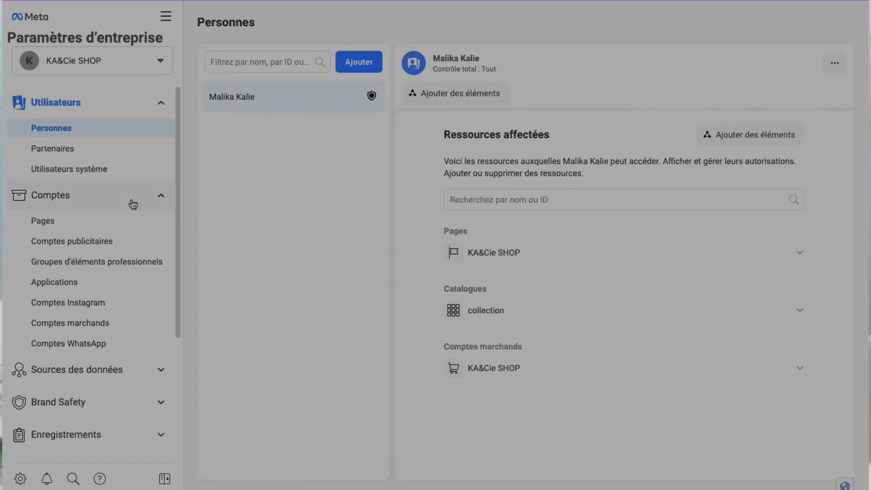
Look through the user, account, data source and other sections of the Meta business settings
scroll(132, 204, down, 4)
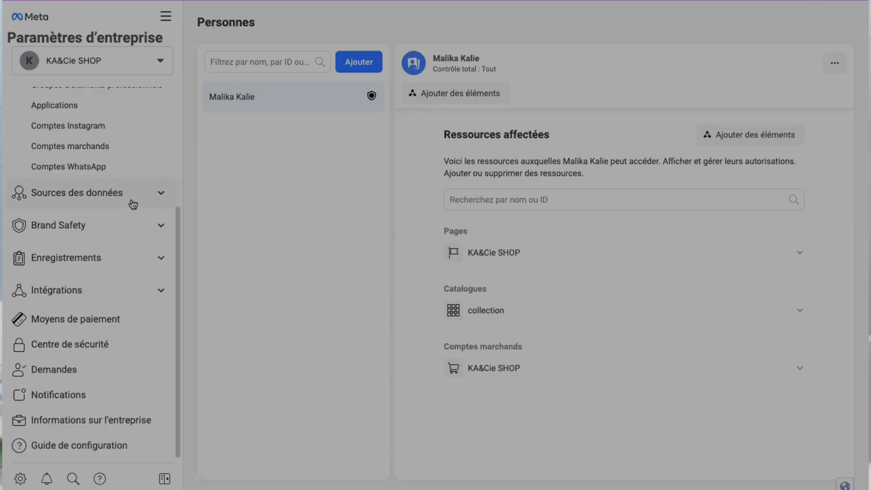
scroll(133, 204, up, 2)
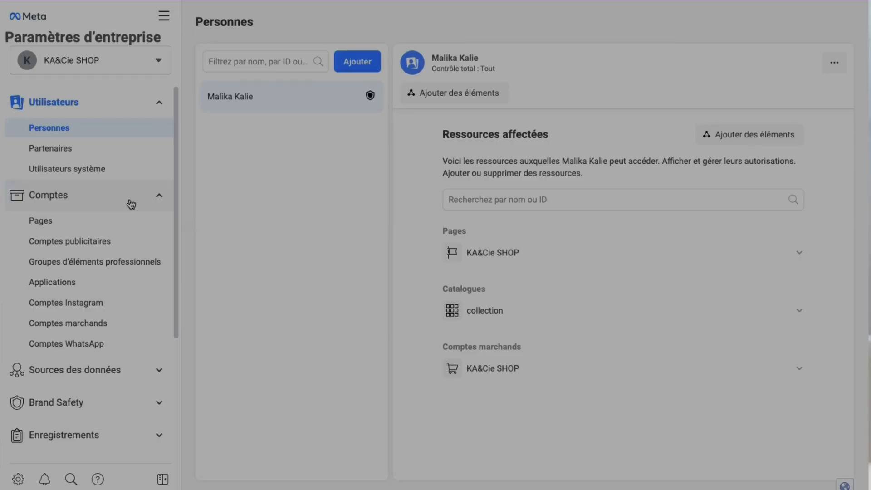
scroll(174, 223, down, 1)
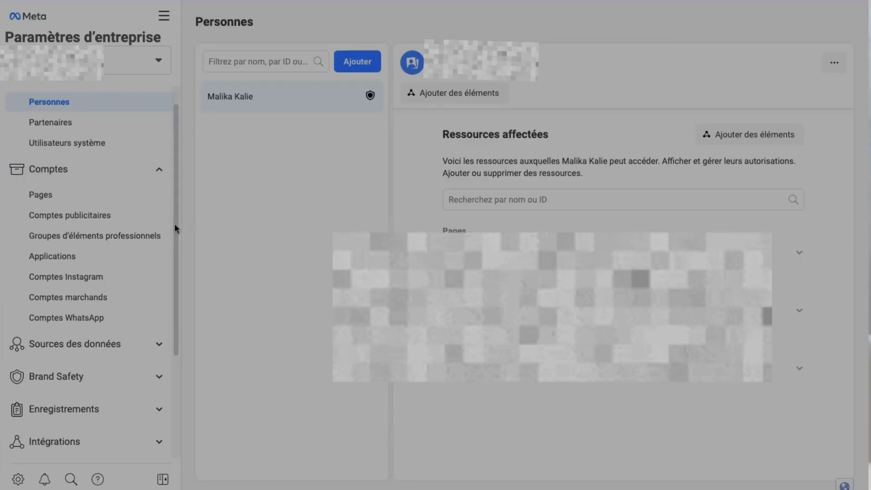
scroll(175, 224, up, 1)
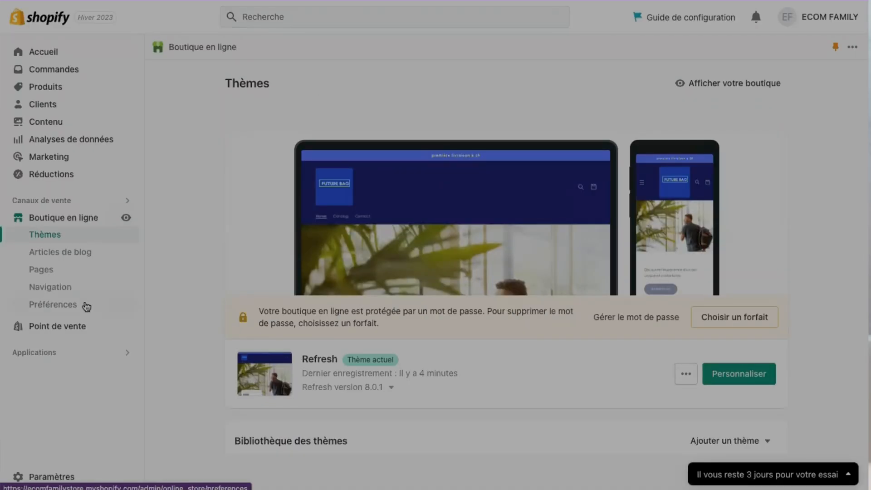
Start the Facebook pixel setup from the Shopify online store's preferences and add the Facebook & Instagram app
click(82, 305)
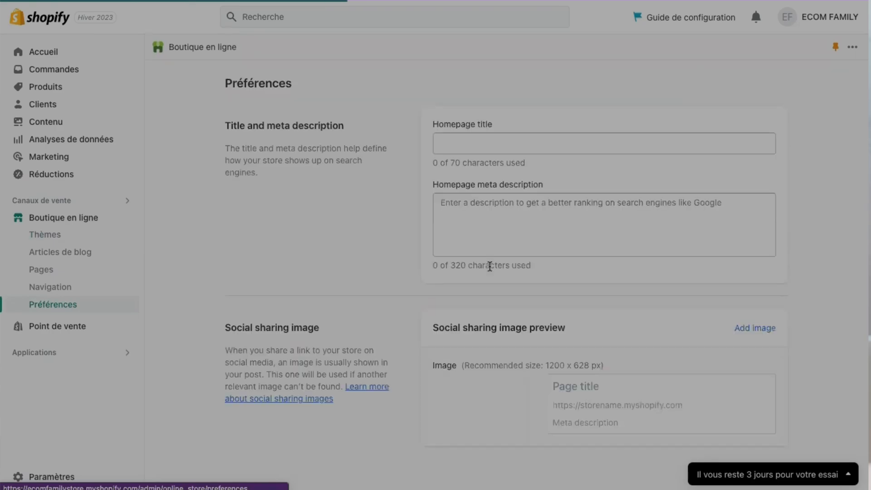
scroll(489, 266, down, 6)
scroll(489, 266, down, 9)
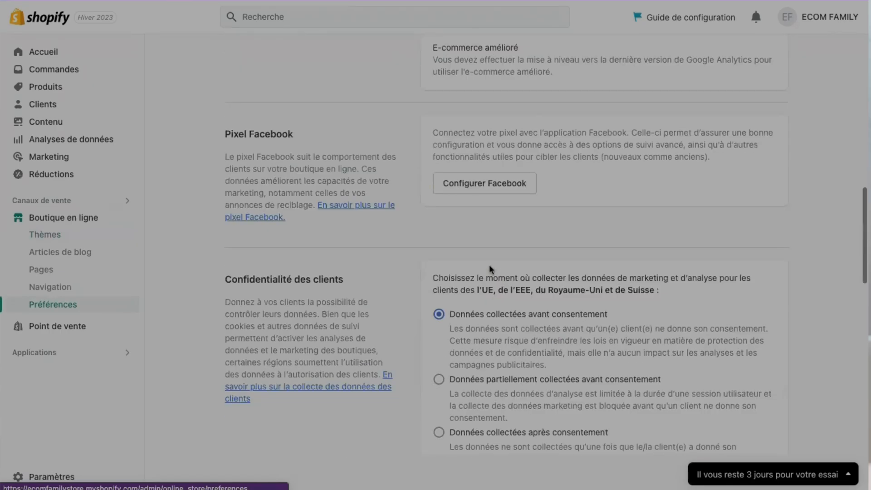
click(478, 187)
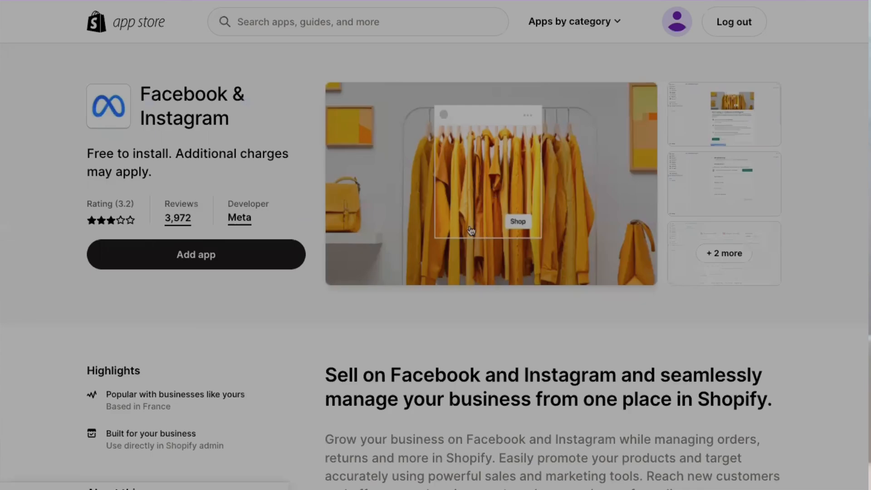
click(240, 256)
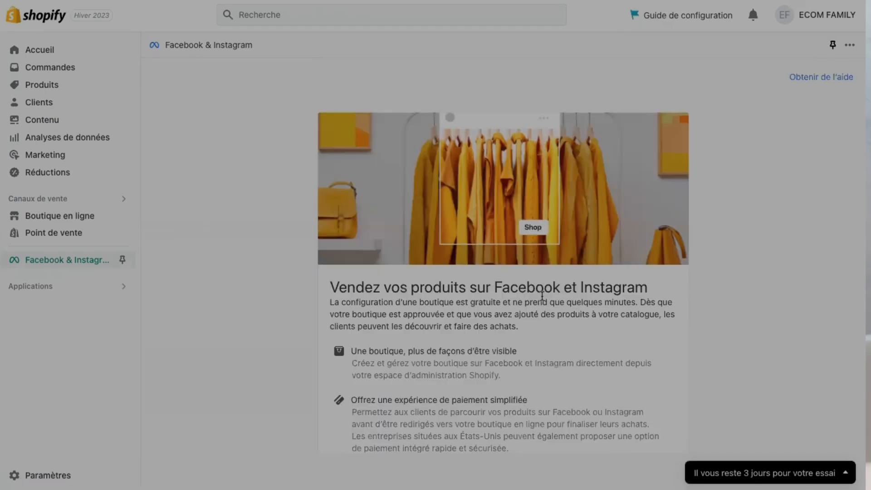
Start the Facebook and Instagram shop configuration, confirm the Facebook account, and authorise sharing business assets with Shopify
scroll(541, 326, down, 6)
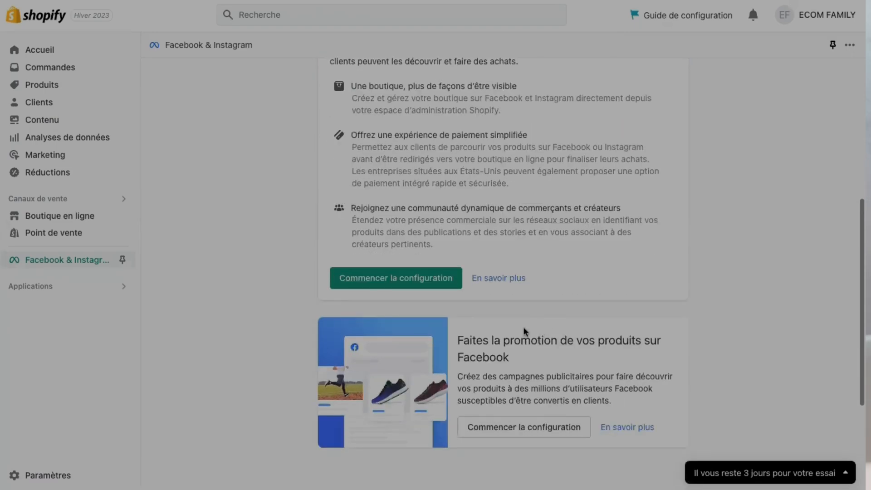
scroll(414, 287, down, 2)
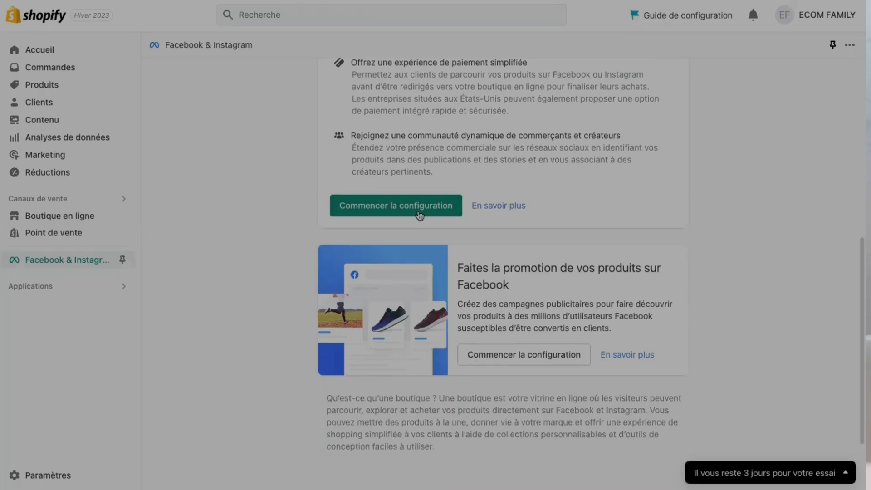
scroll(446, 231, up, 4)
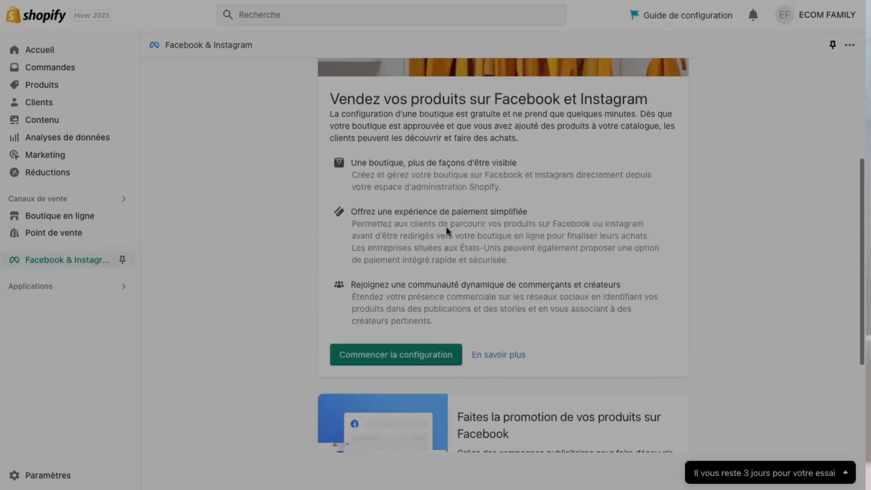
scroll(412, 323, down, 1)
click(413, 323)
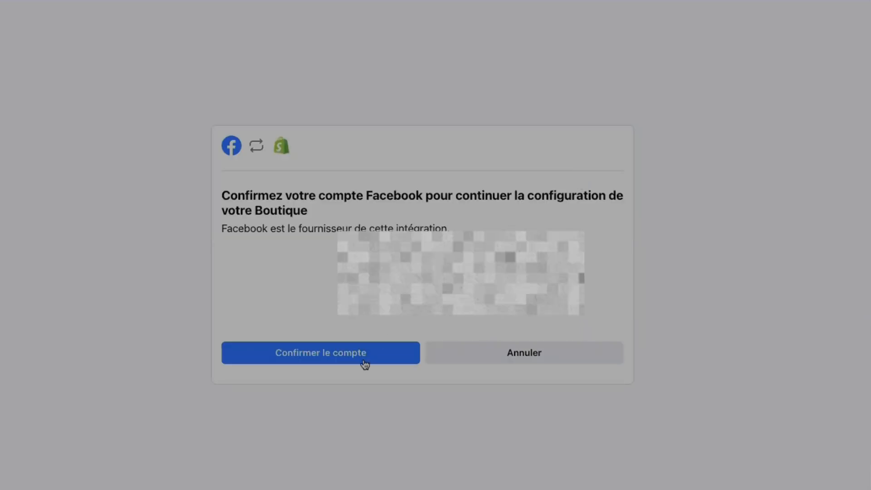
click(362, 358)
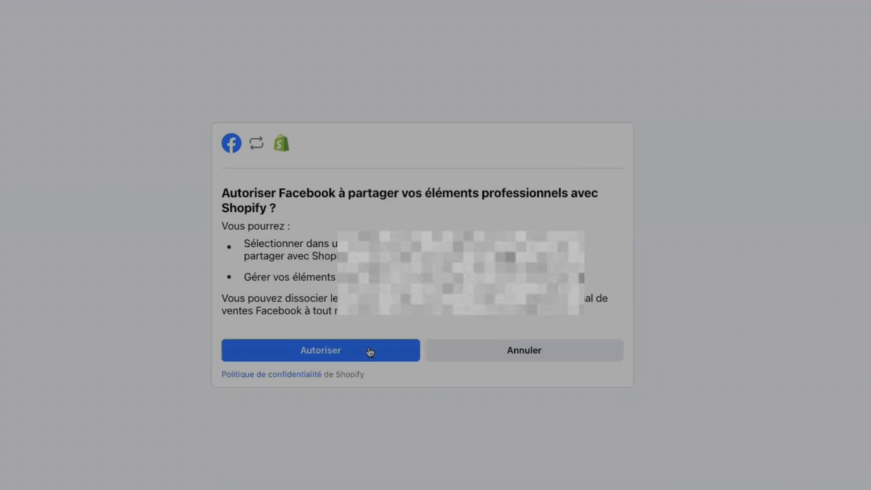
click(353, 351)
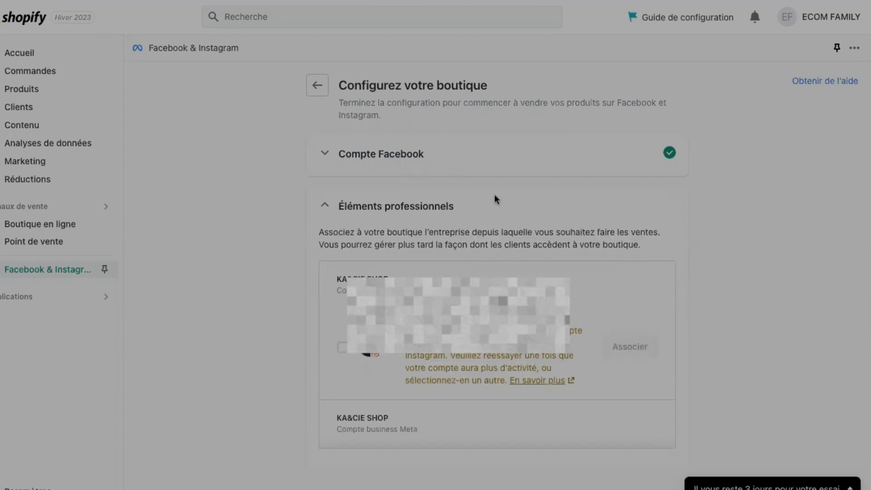
Examine the Meta business accounts listed under Éléments professionnels and whether they can be linked to the shop
scroll(494, 194, down, 3)
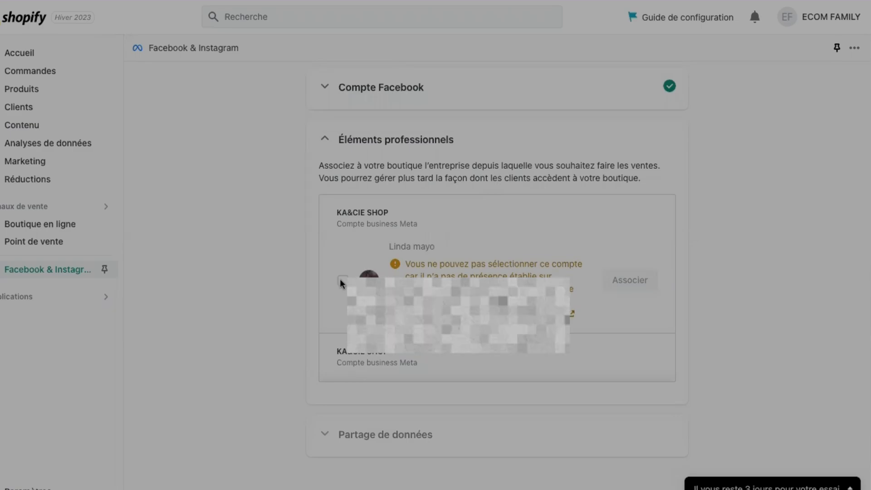
scroll(339, 278, down, 2)
scroll(404, 252, down, 2)
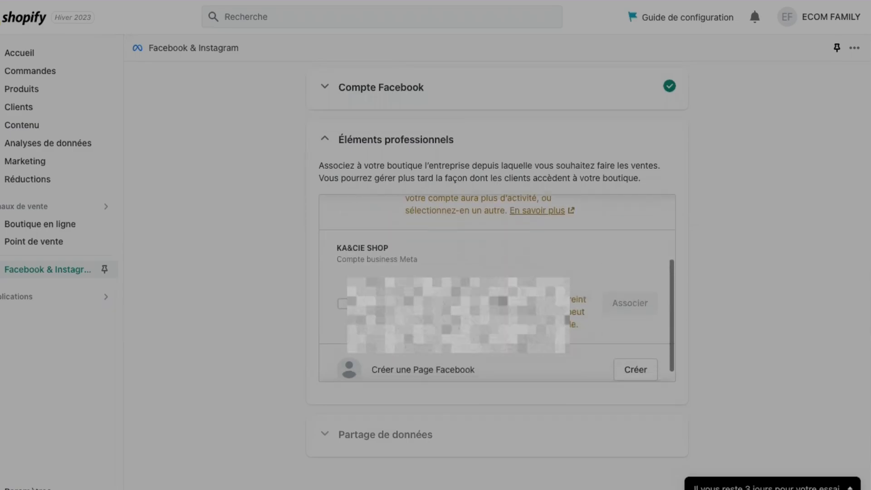
scroll(386, 272, up, 2)
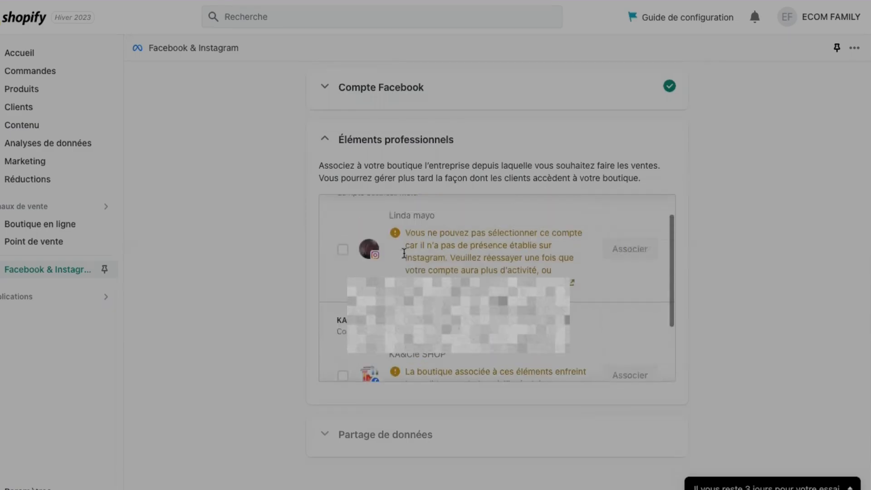
scroll(340, 304, down, 2)
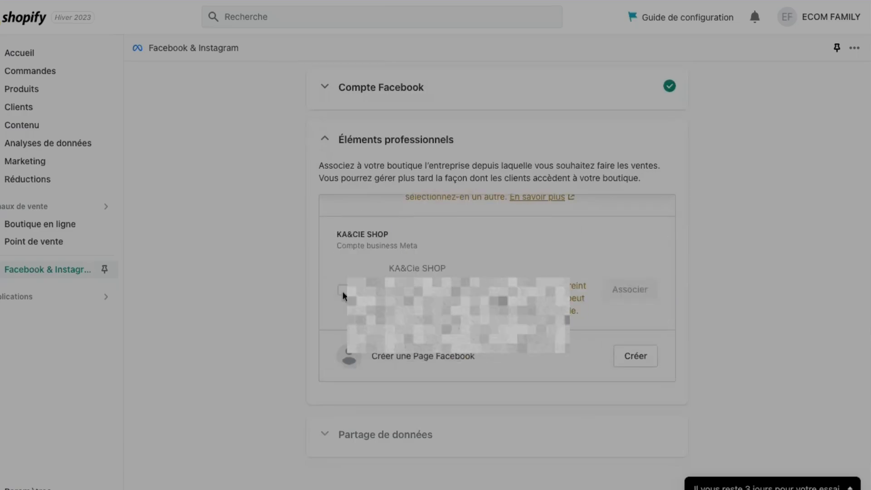
scroll(440, 317, up, 4)
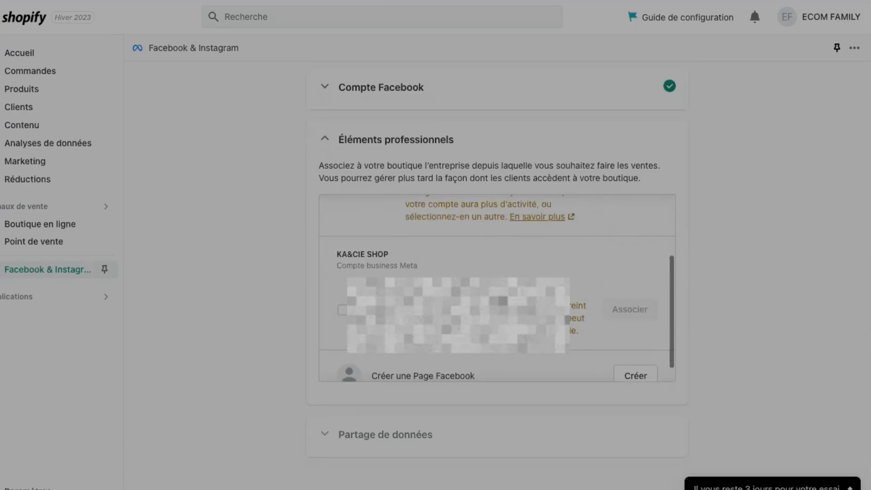
scroll(440, 318, down, 1)
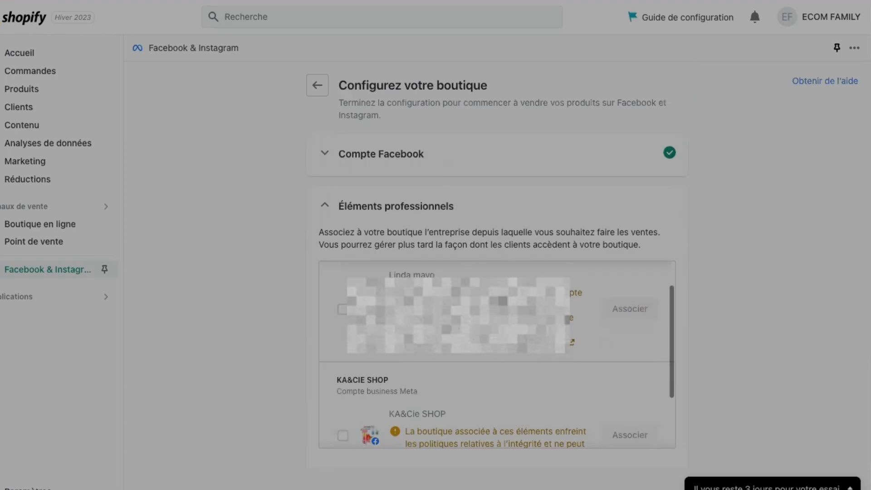
scroll(439, 317, down, 4)
scroll(440, 318, down, 2)
scroll(592, 315, down, 1)
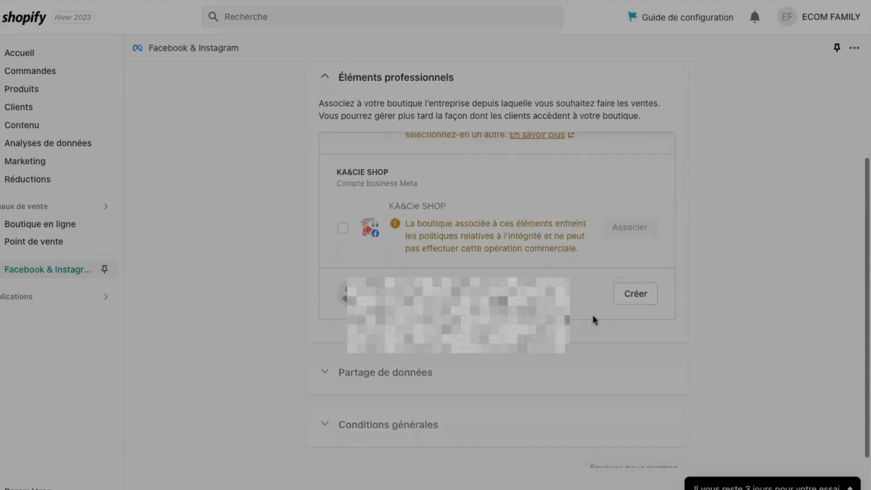
Create the new Facebook business Page Futur bag for the shop, dismiss its welcome message, and check the Page
click(634, 295)
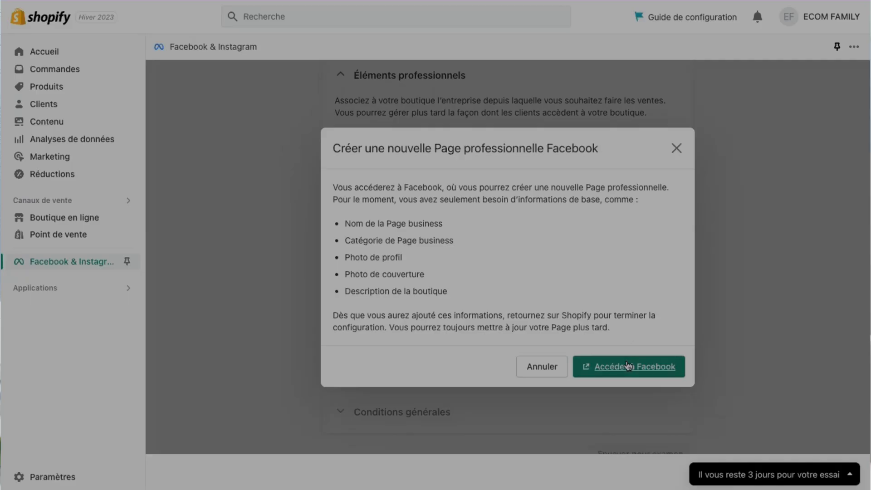
click(627, 366)
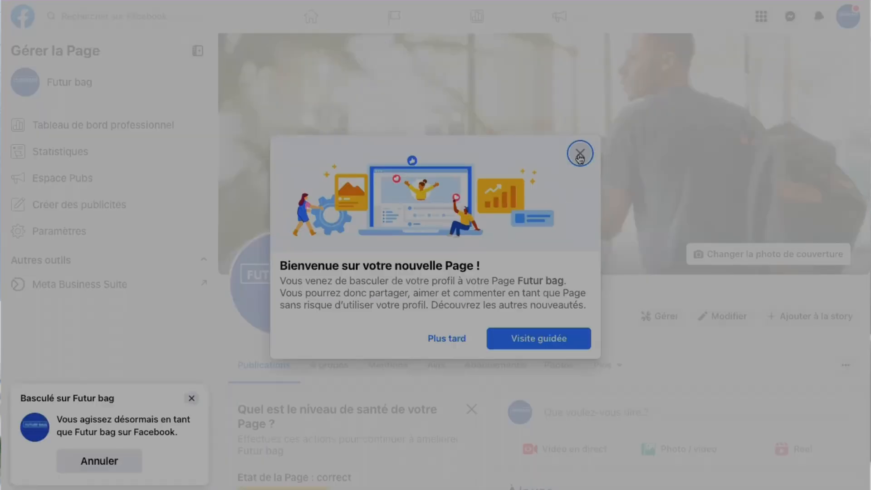
click(580, 153)
scroll(406, 272, down, 1)
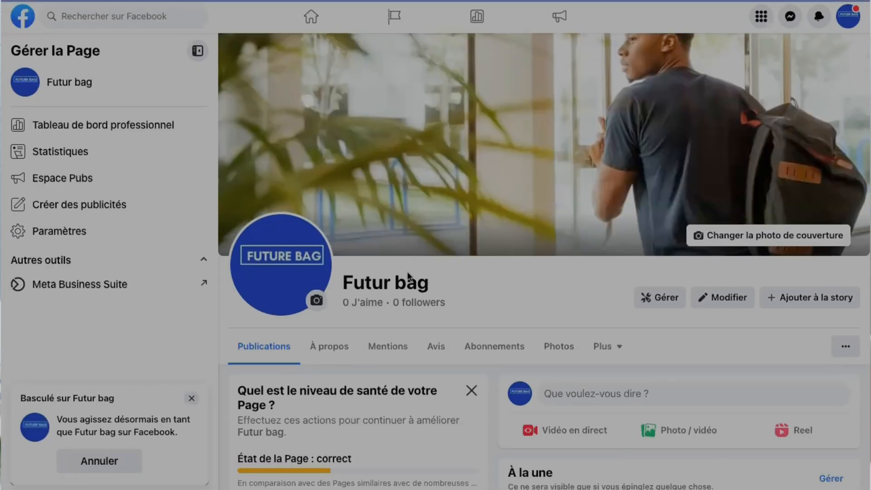
scroll(407, 272, up, 1)
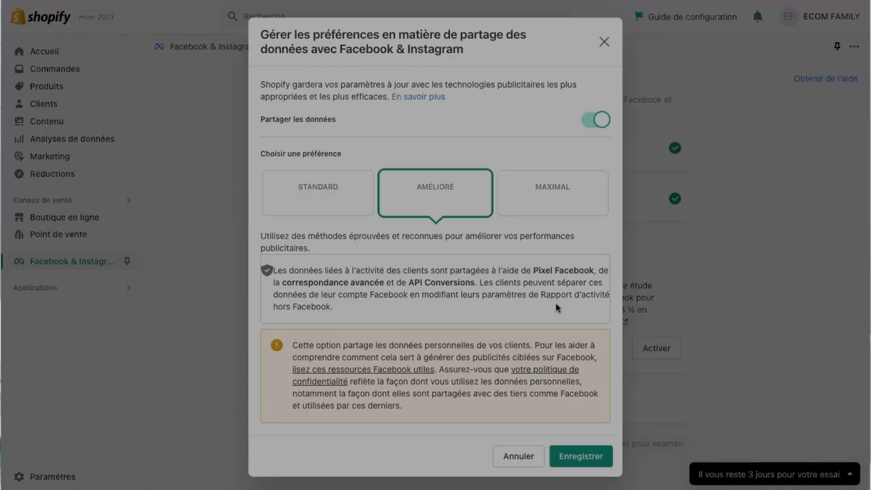
Set the data sharing preference with Facebook & Instagram to Maximal and save it
click(556, 252)
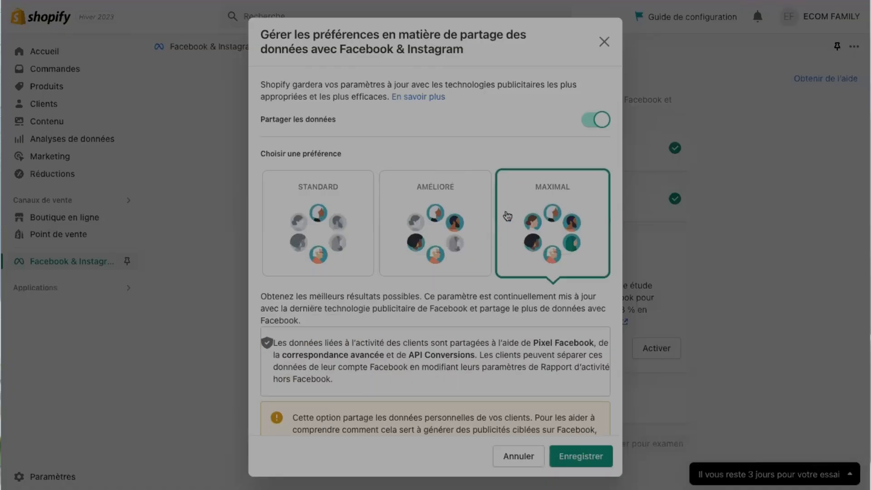
scroll(496, 236, down, 3)
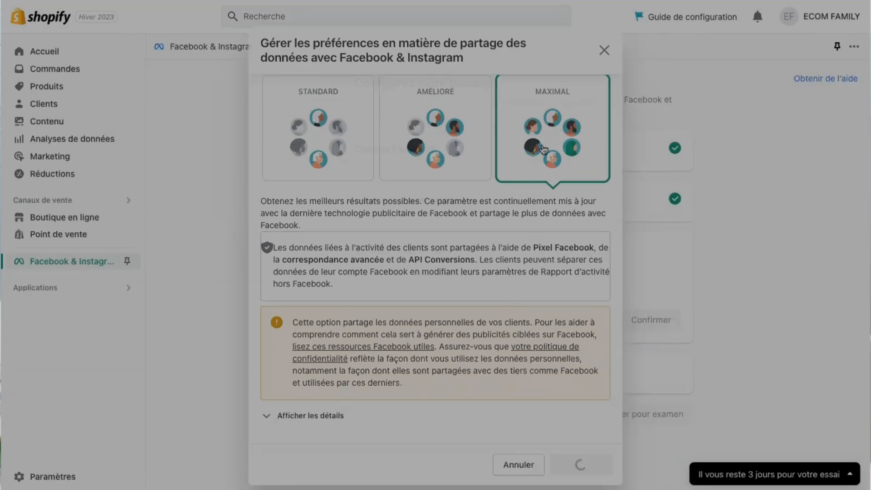
scroll(556, 258, down, 5)
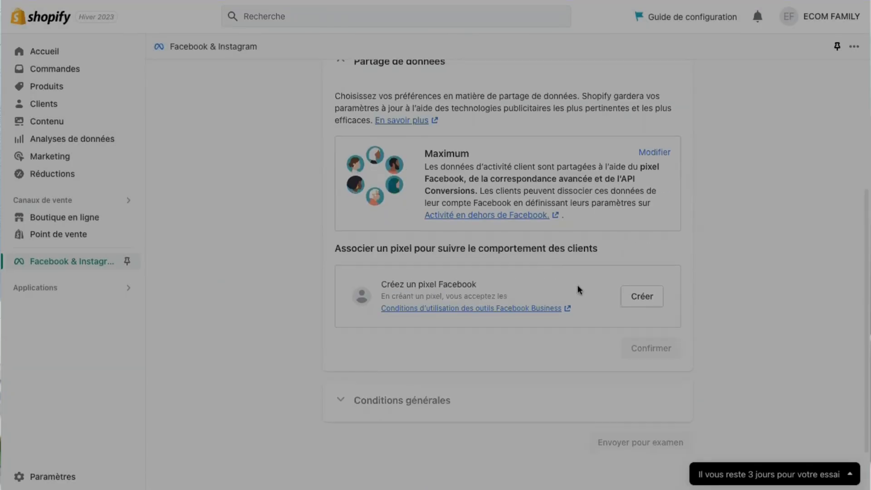